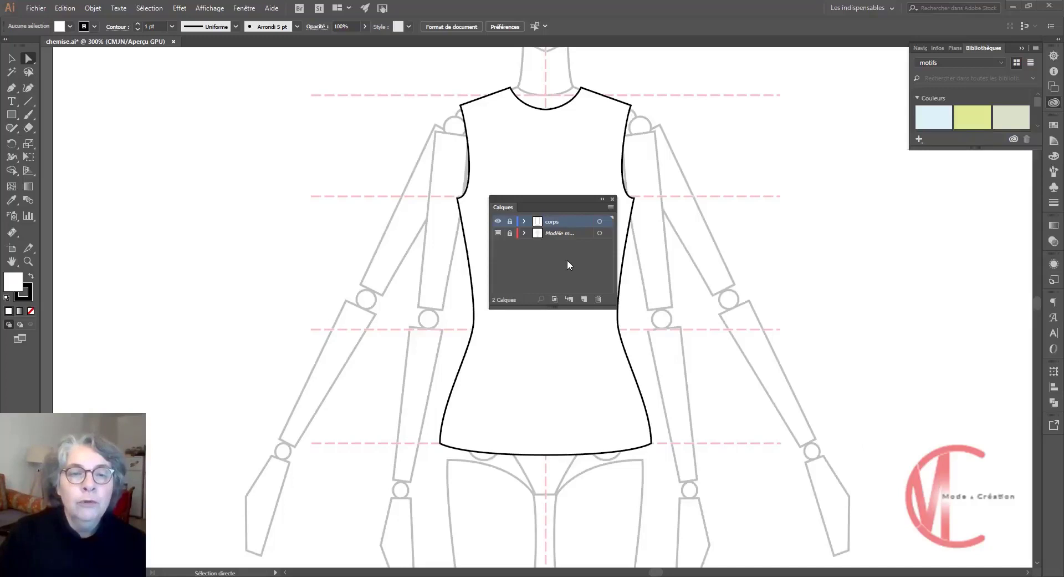
- Unlock the corps layer and add a new layer above it
{"action": "left_click", "coordinate": [510, 222]}
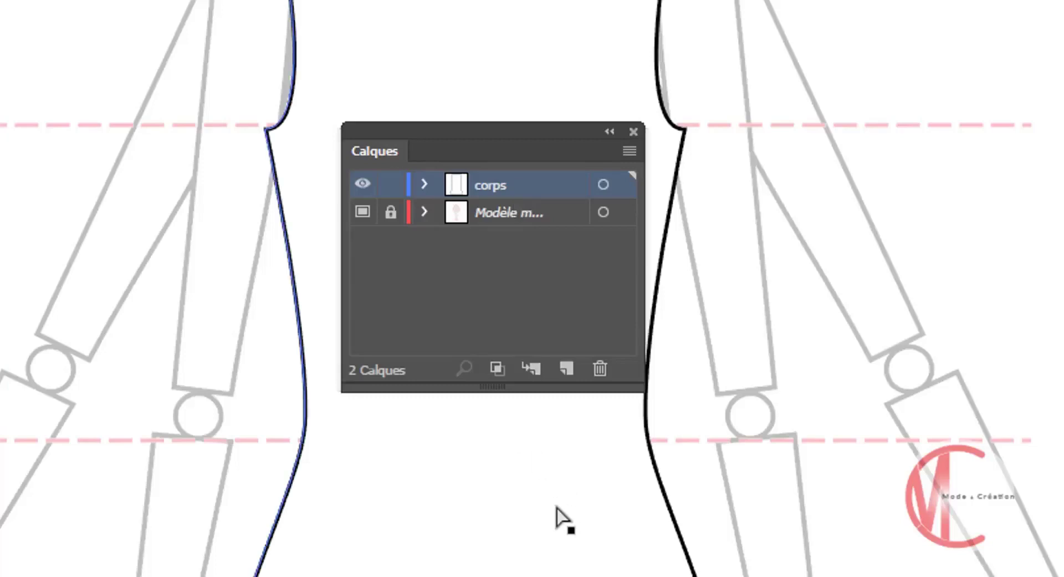
{"action": "left_click", "coordinate": [559, 369]}
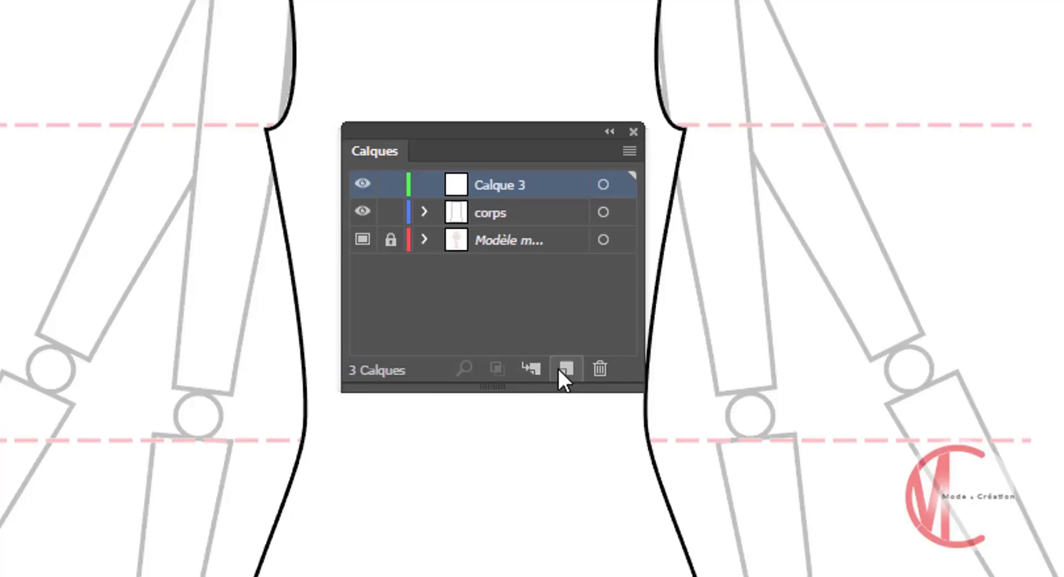
- Target the path inside the corps layer and look up the Transformation effect among the distortion effects
{"action": "left_click", "coordinate": [425, 213]}
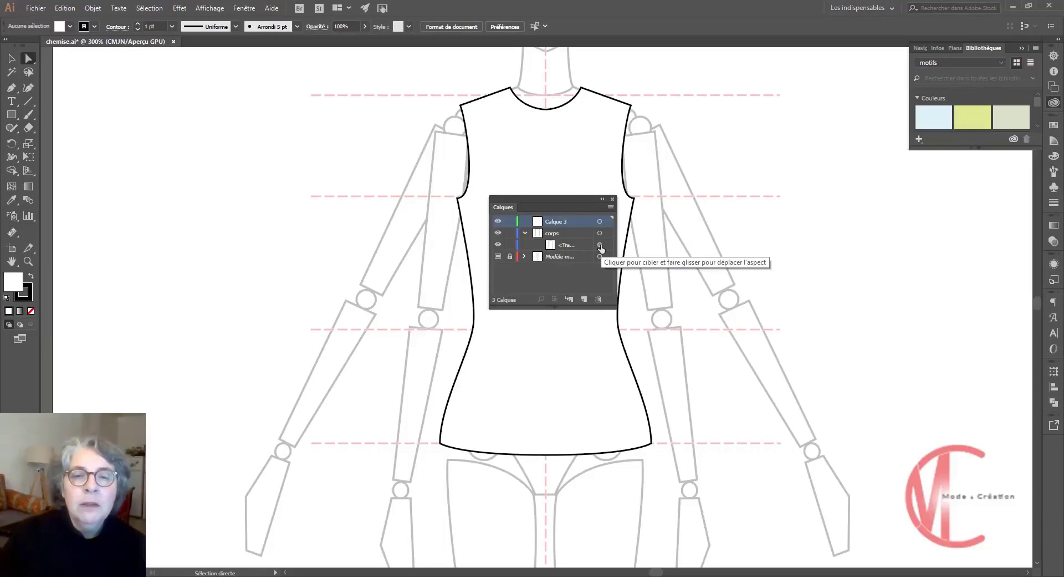
{"action": "left_click", "coordinate": [599, 245]}
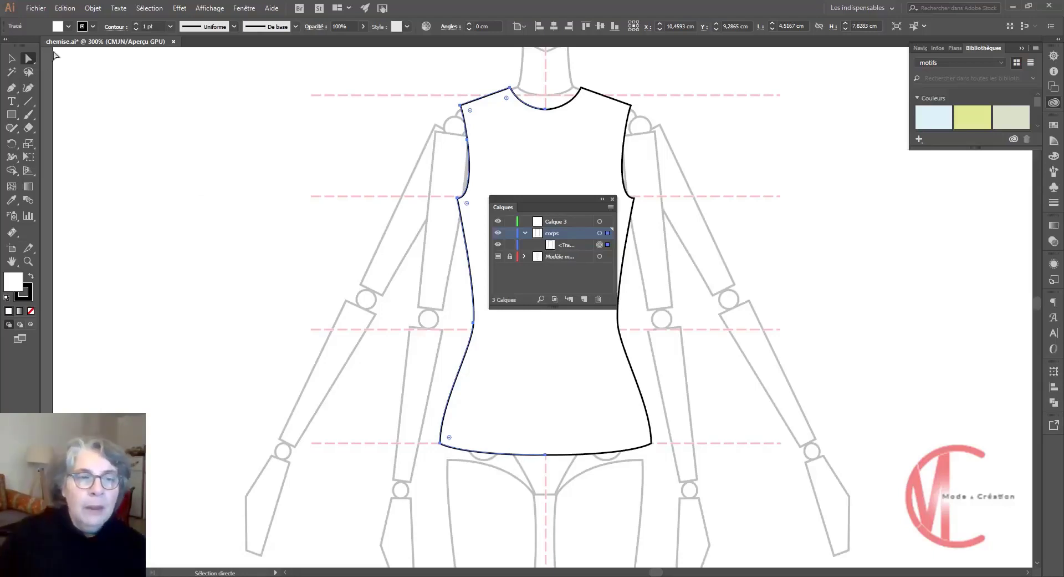
{"action": "left_click", "coordinate": [179, 10]}
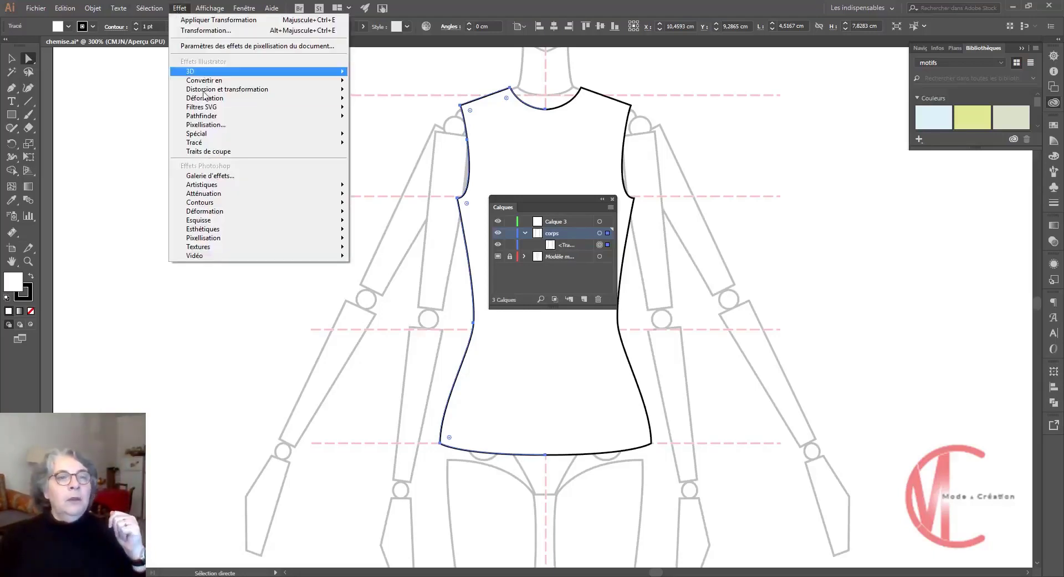
{"action": "mouse_move", "coordinate": [210, 93]}
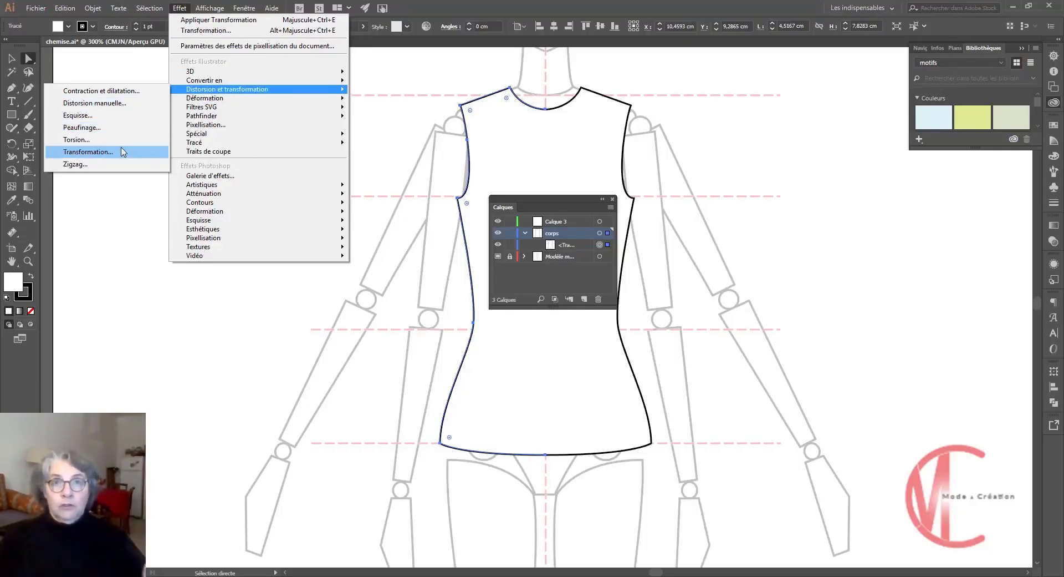
{"action": "left_click", "coordinate": [136, 283]}
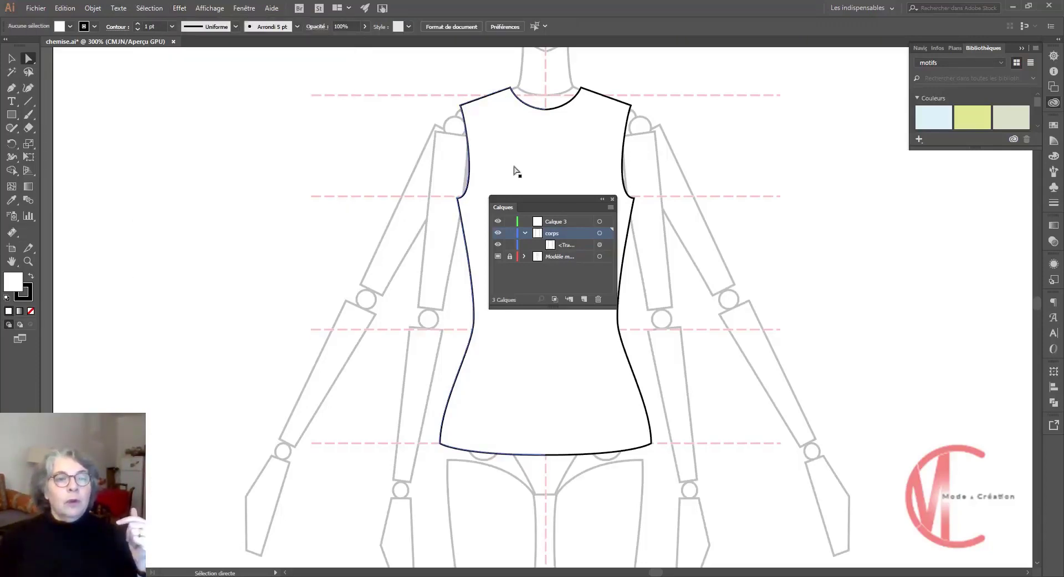
{"action": "left_click", "coordinate": [600, 245]}
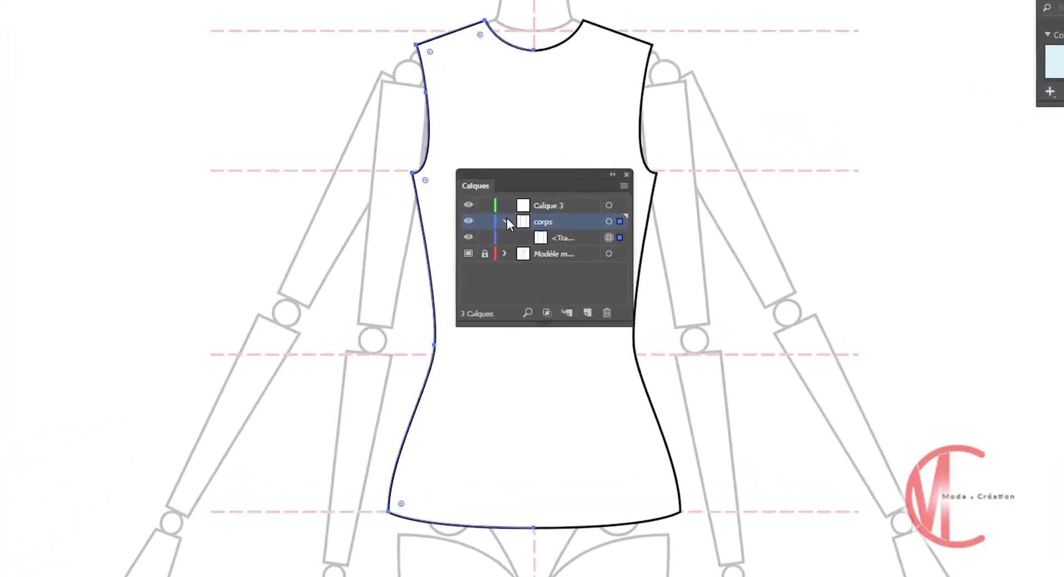
{"action": "left_click", "coordinate": [505, 221]}
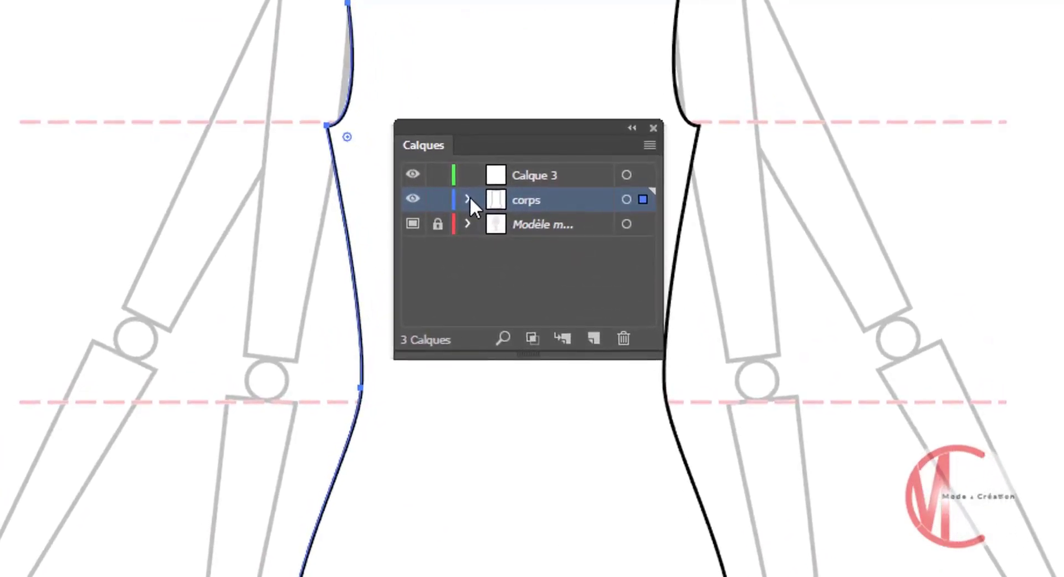
- Hide the corps layer and show it again, twice
{"action": "left_click", "coordinate": [413, 200]}
{"action": "left_click", "coordinate": [413, 201]}
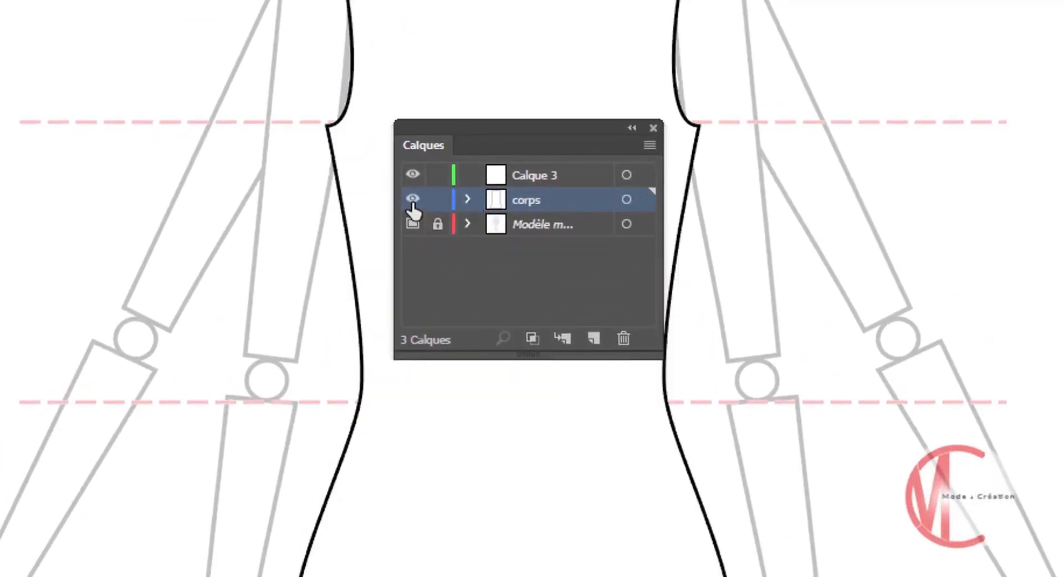
{"action": "left_click", "coordinate": [413, 201]}
{"action": "left_click", "coordinate": [413, 200]}
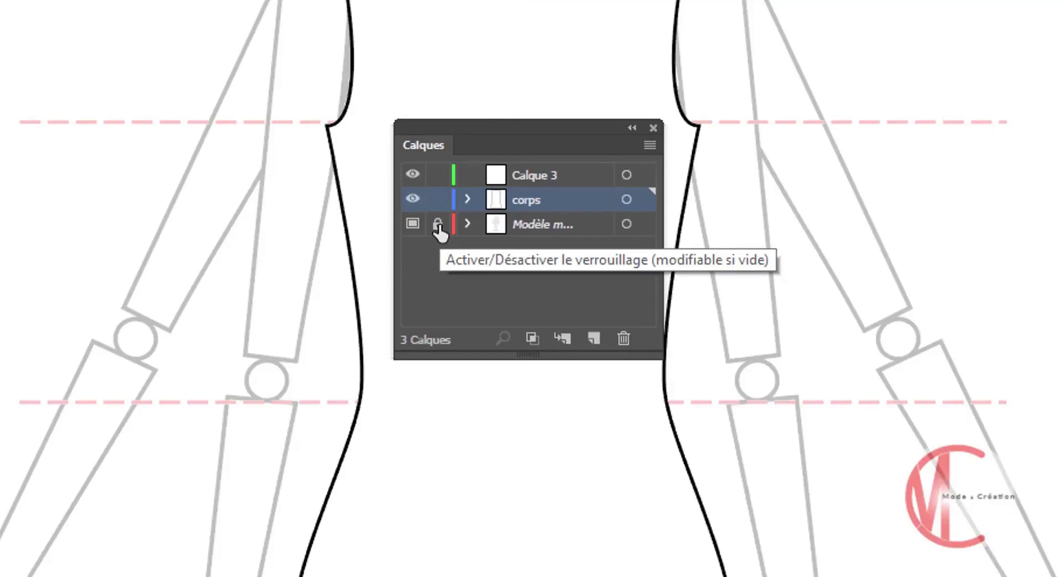
- Lock the corps layer and try to move the shirt body on the canvas
{"action": "left_click", "coordinate": [438, 199]}
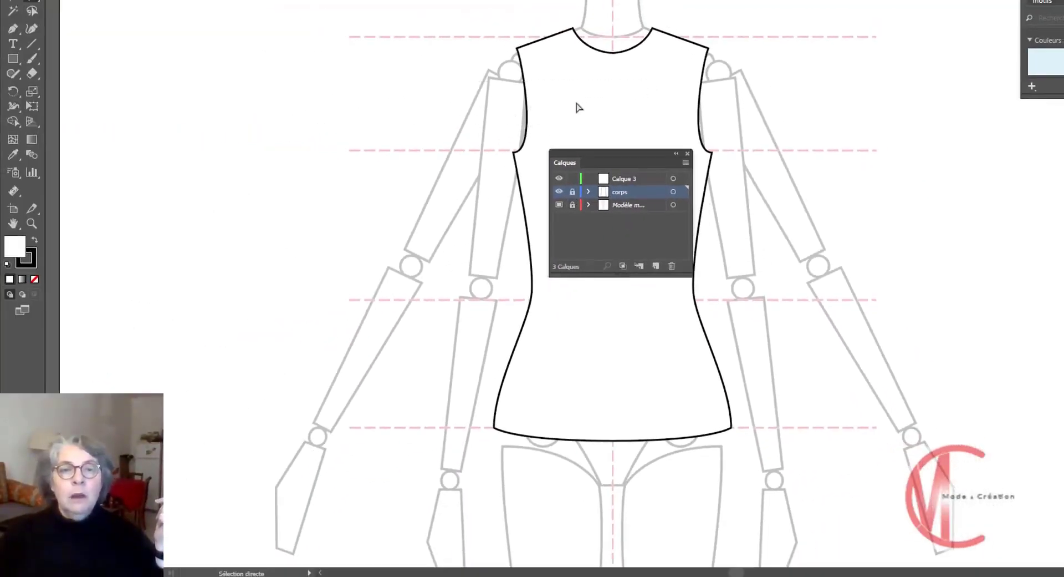
{"action": "left_click_drag", "start_coordinate": [580, 107], "coordinate": [482, 136]}
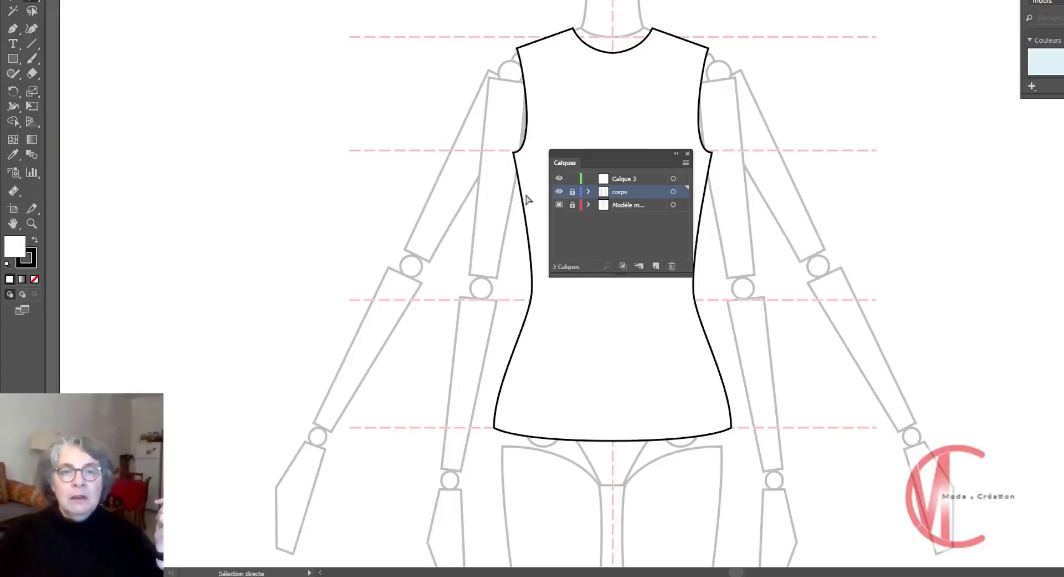
{"action": "left_click", "coordinate": [532, 111]}
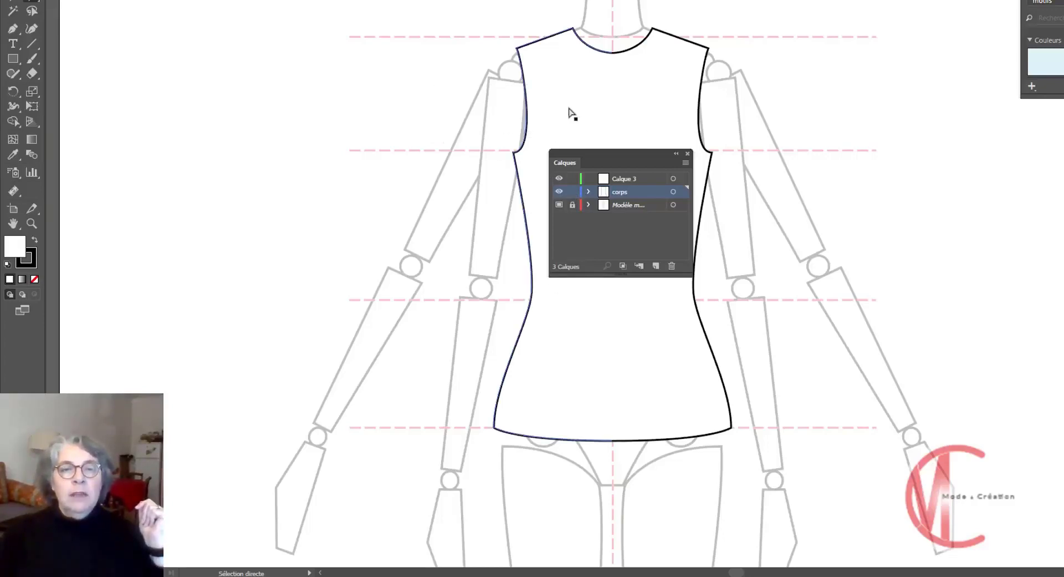
- Move the unlocked shirt body sideways off the mannequin's centre line and undo the move
{"action": "left_click_drag", "start_coordinate": [531, 94], "coordinate": [433, 70]}
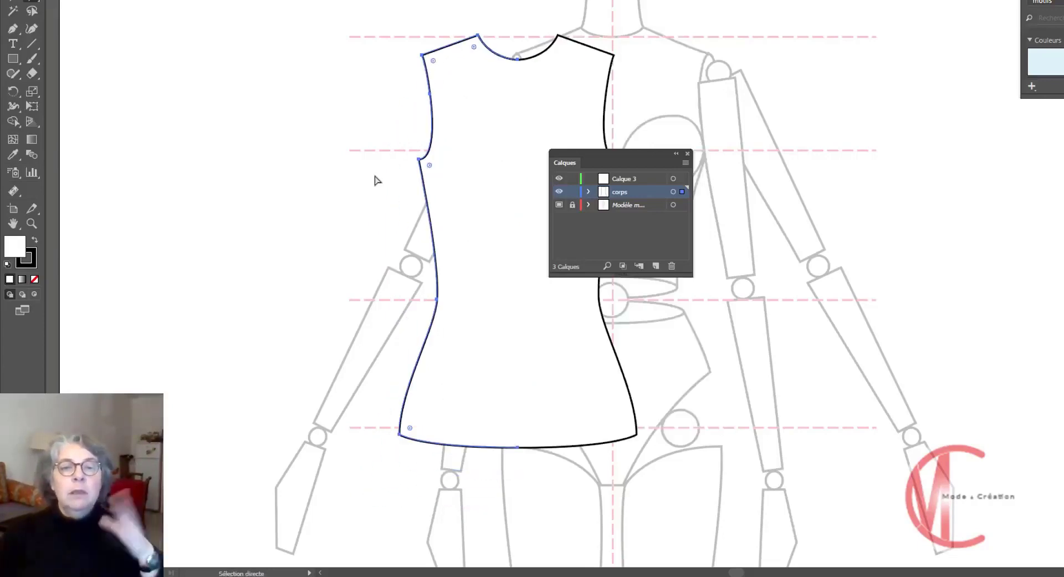
{"action": "key", "text": "v"}
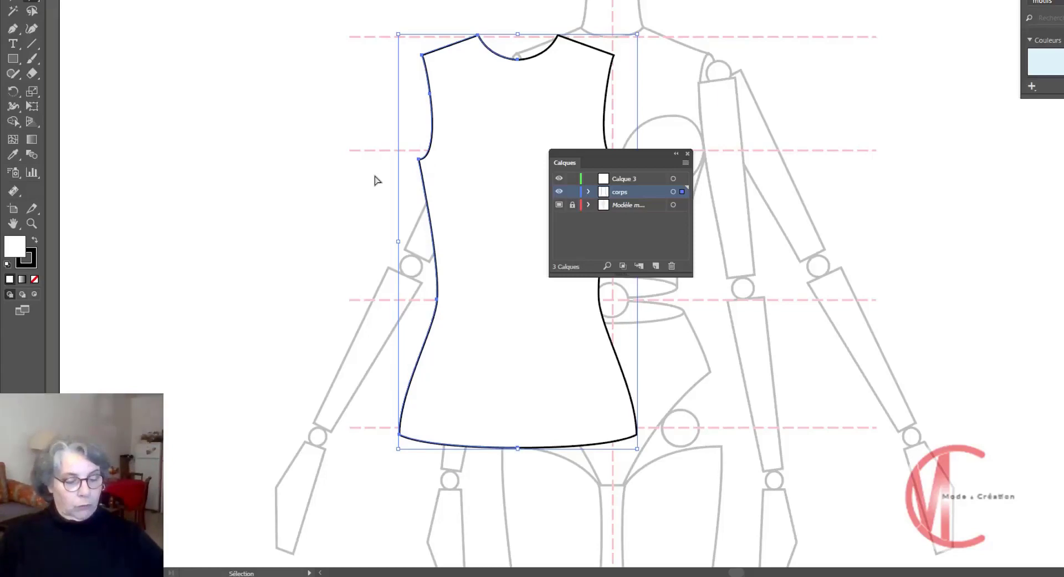
{"action": "key", "text": "ctrl+z"}
{"action": "key", "text": "a"}
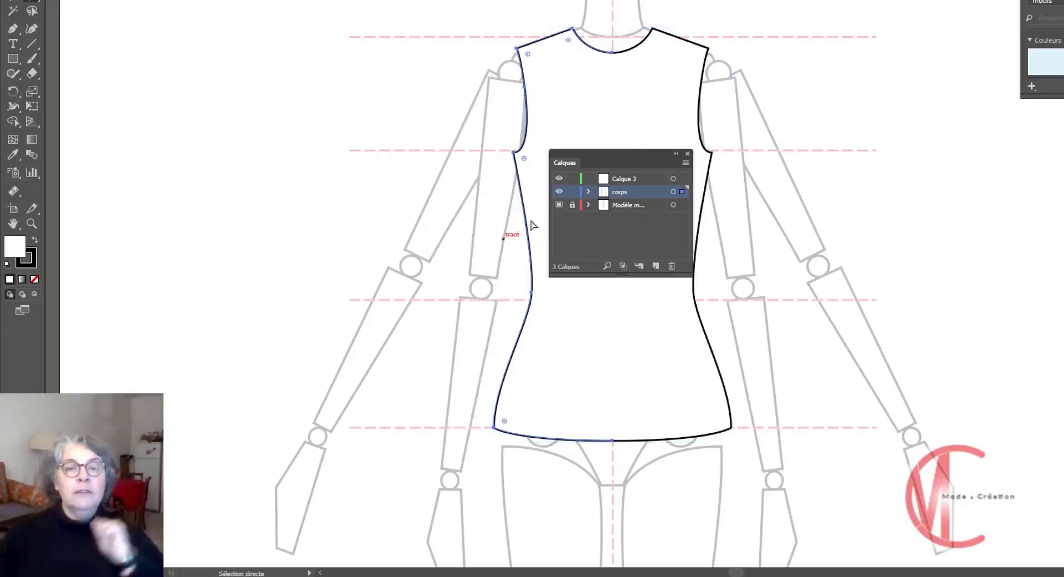
- Lock the corps layer again and test the lock by trying to move the shirt body
{"action": "left_click", "coordinate": [573, 191]}
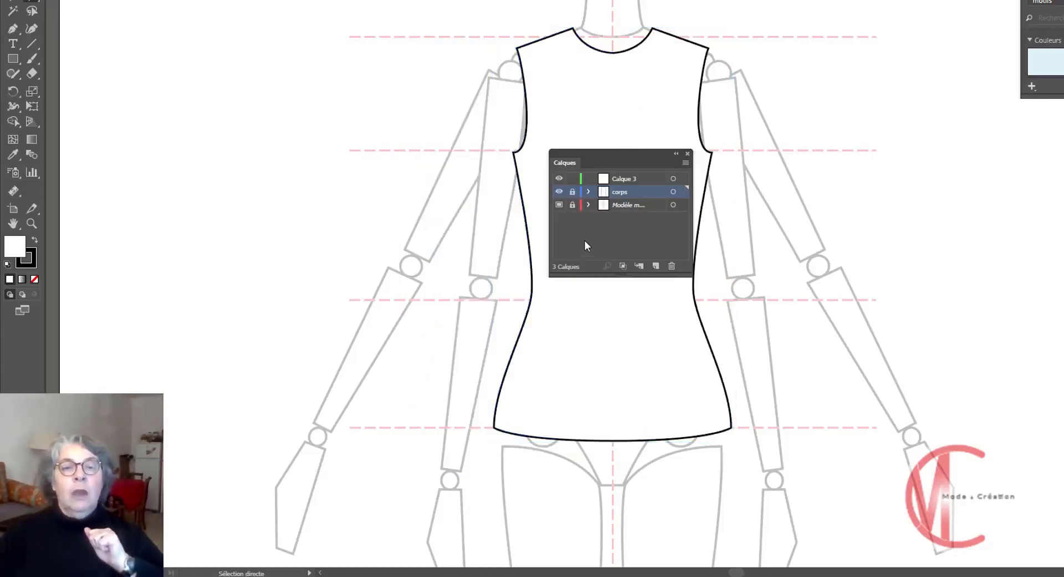
{"action": "left_click_drag", "start_coordinate": [541, 78], "coordinate": [410, 147]}
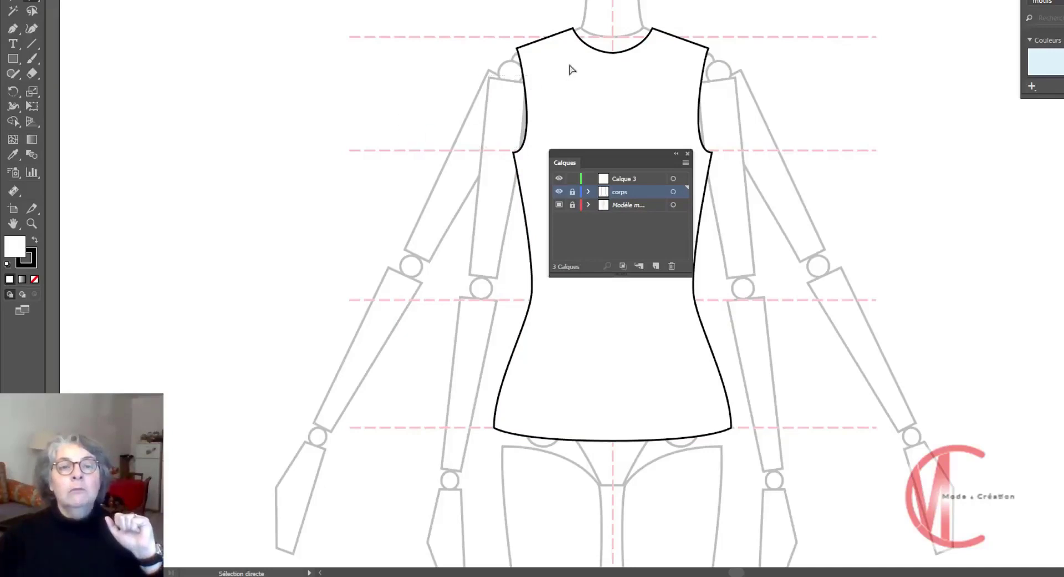
{"action": "left_click_drag", "start_coordinate": [597, 92], "coordinate": [431, 159]}
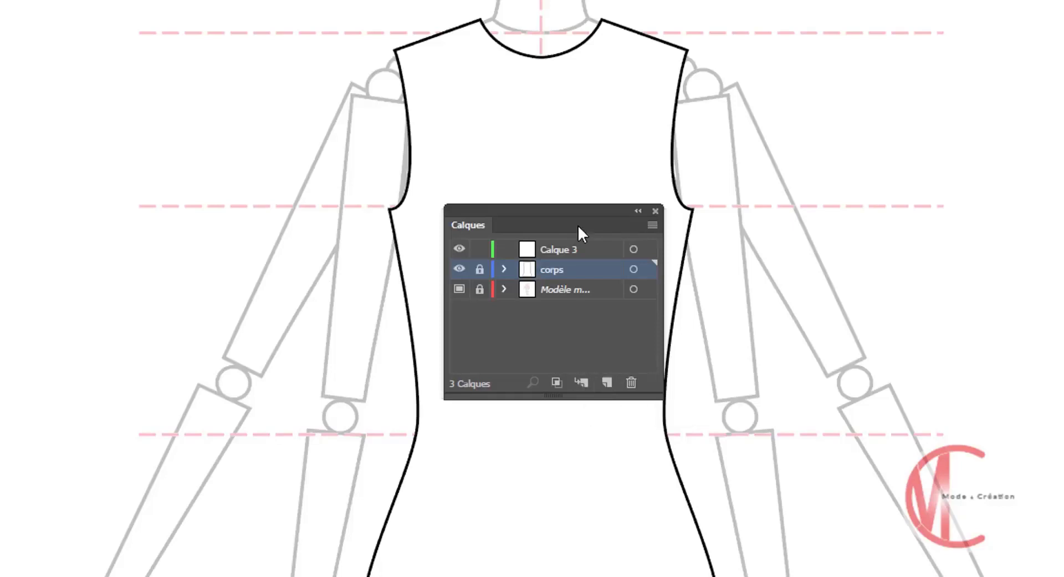
- Add a sublayer inside the Calque 3 layer and delete it
{"action": "left_click", "coordinate": [560, 251]}
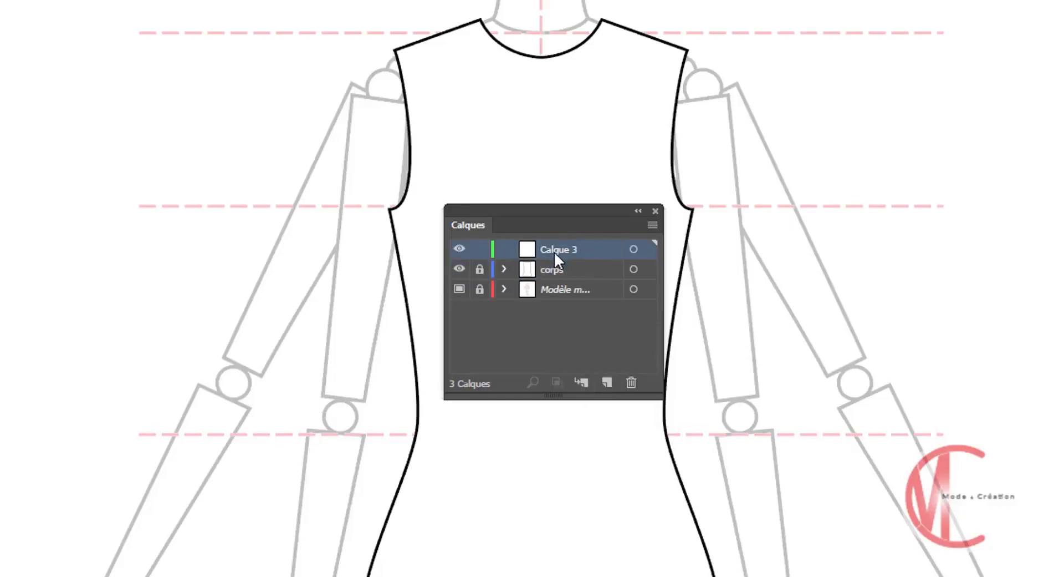
{"action": "left_click", "coordinate": [580, 383]}
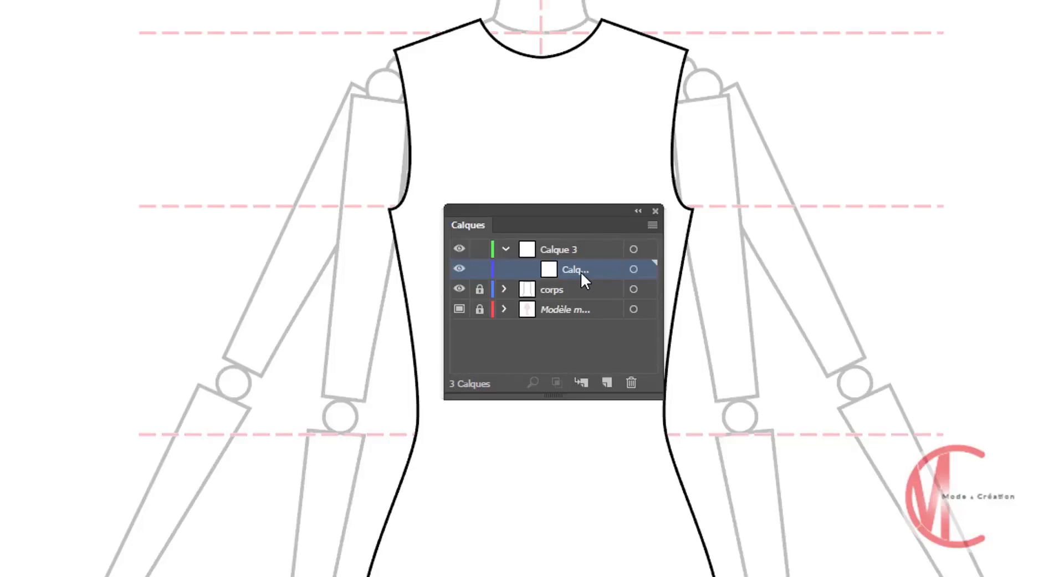
{"action": "key", "text": "Delete"}
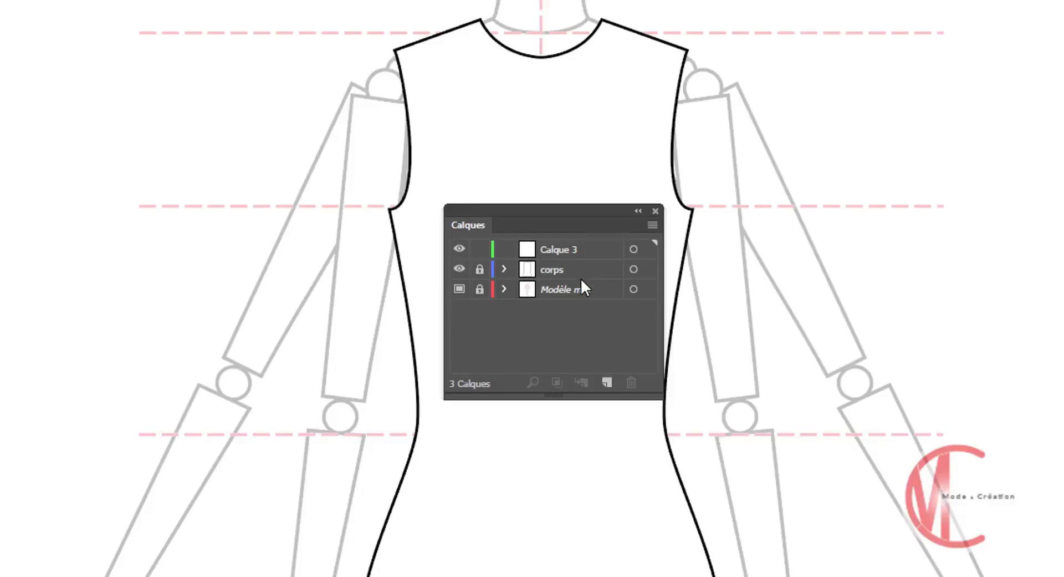
{"action": "left_click", "coordinate": [580, 254]}
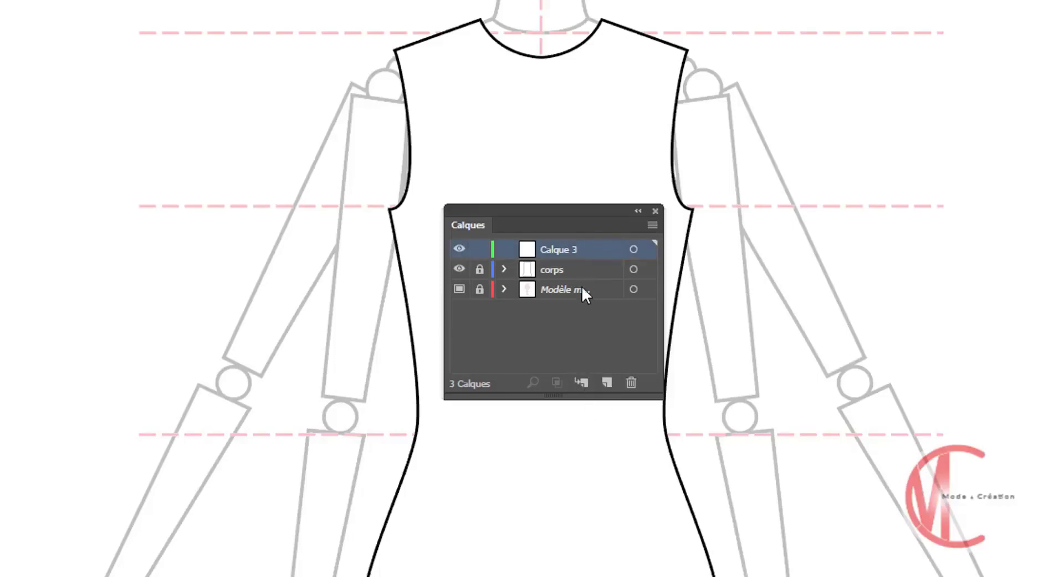
{"action": "left_click", "coordinate": [579, 272]}
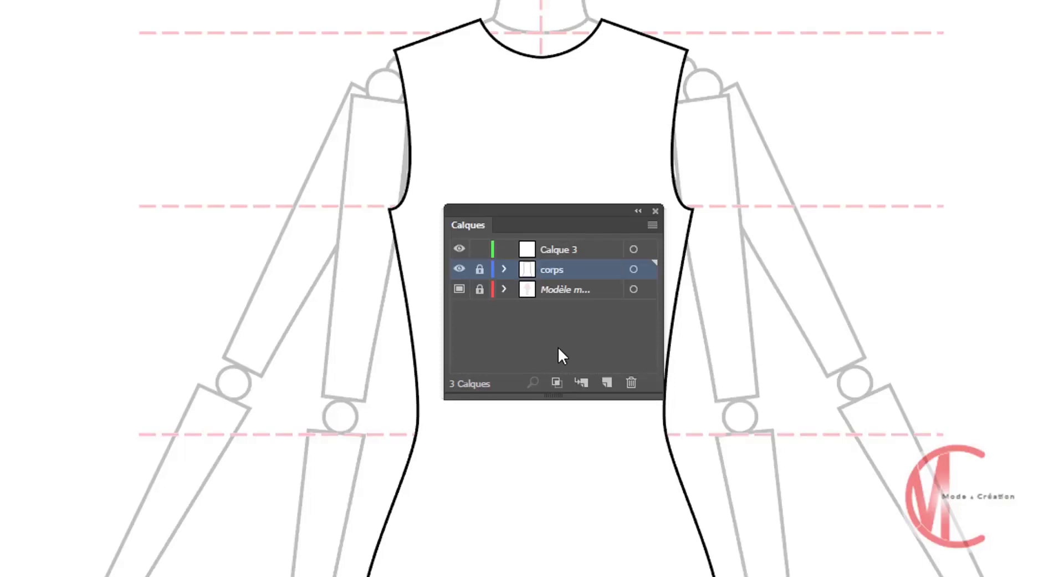
- Rename the Calque 3 layer as manches
{"action": "double_click", "coordinate": [558, 250]}
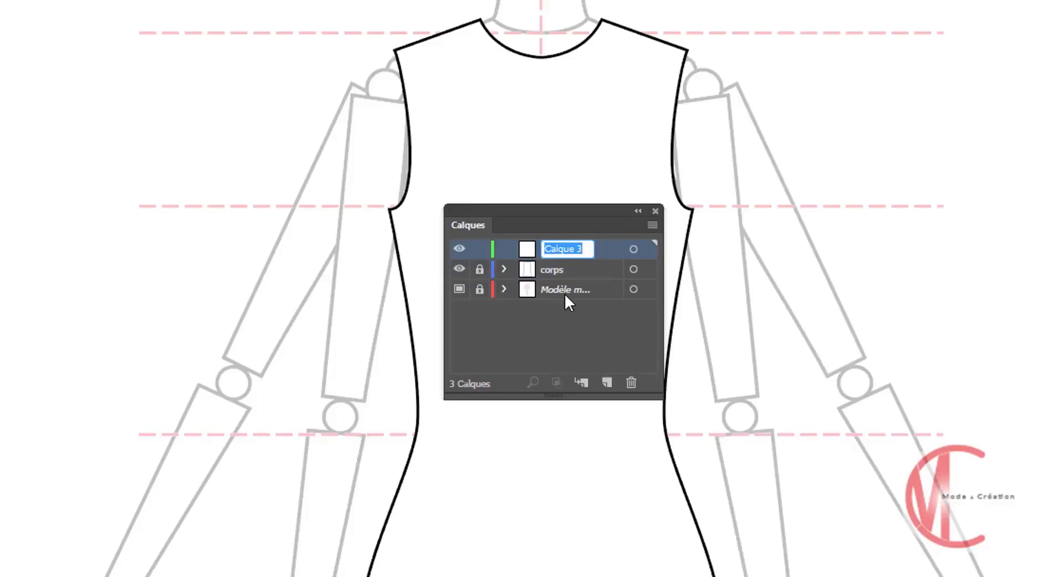
{"action": "key", "text": "BackSpace"}
{"action": "type", "text": "manches"}
{"action": "key", "text": "Return"}
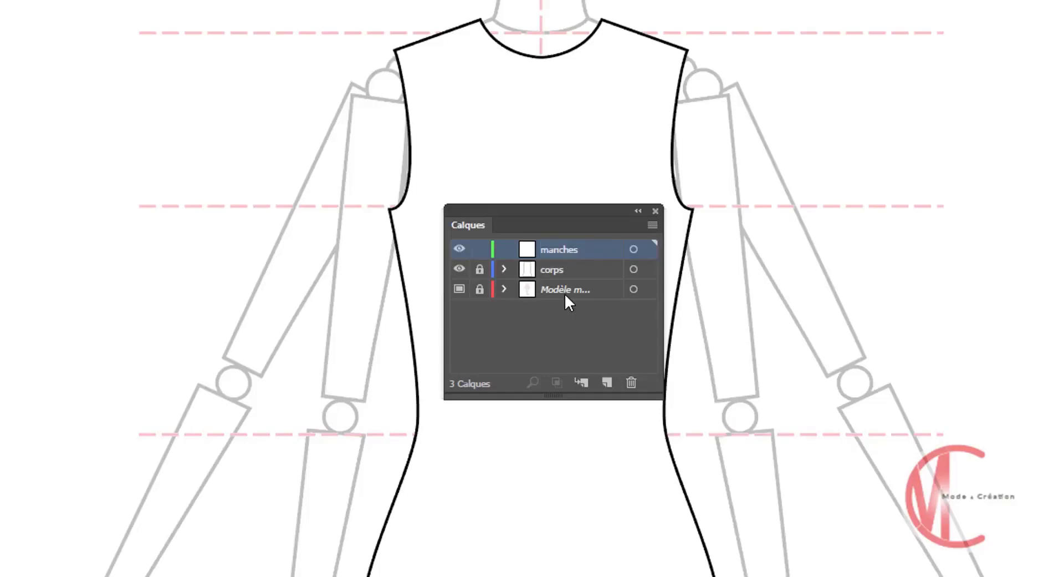